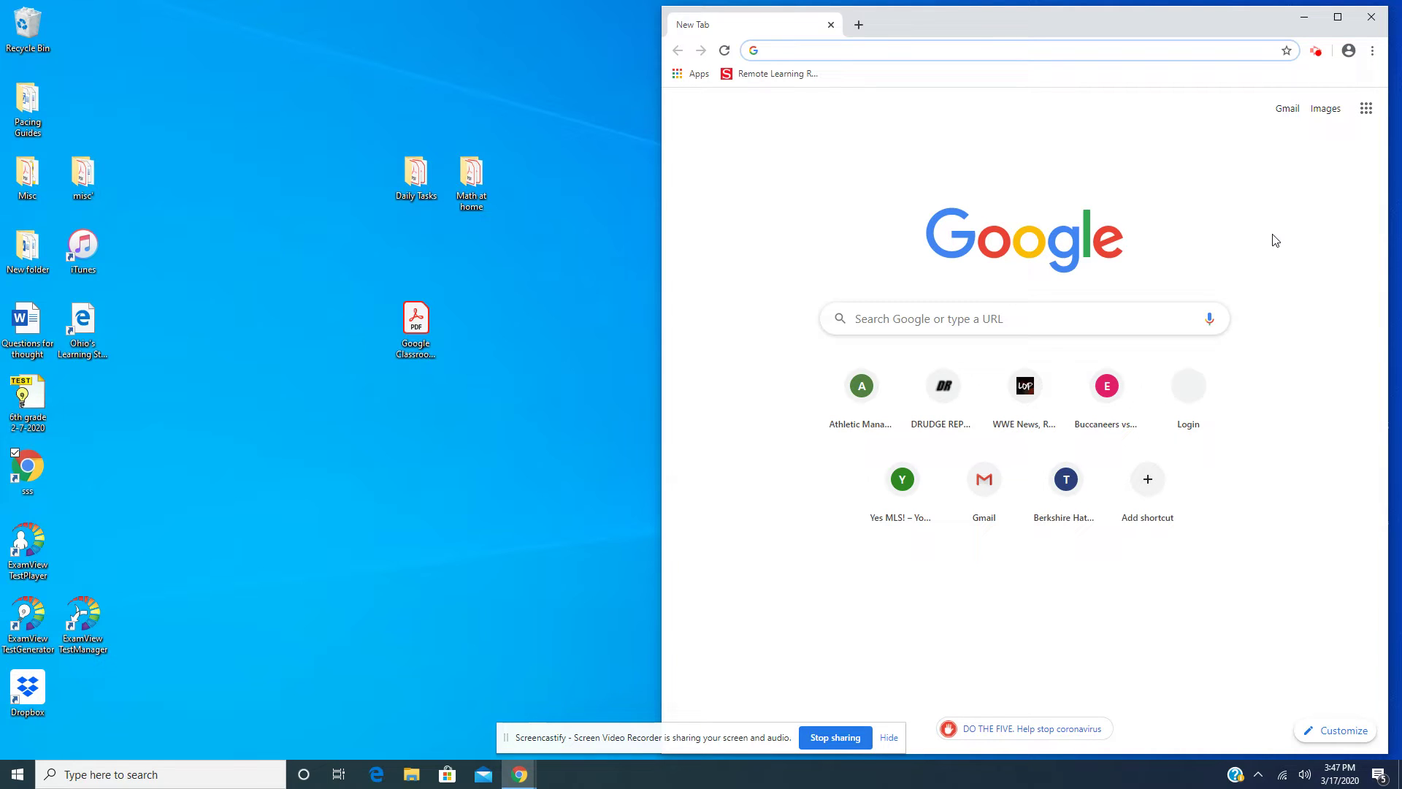
Load classroom.google.com in a new tab and sign in with the school account
{"action": "left_click", "coordinate": [858, 26]}
{"action": "type", "text": "classroom.google.com"}
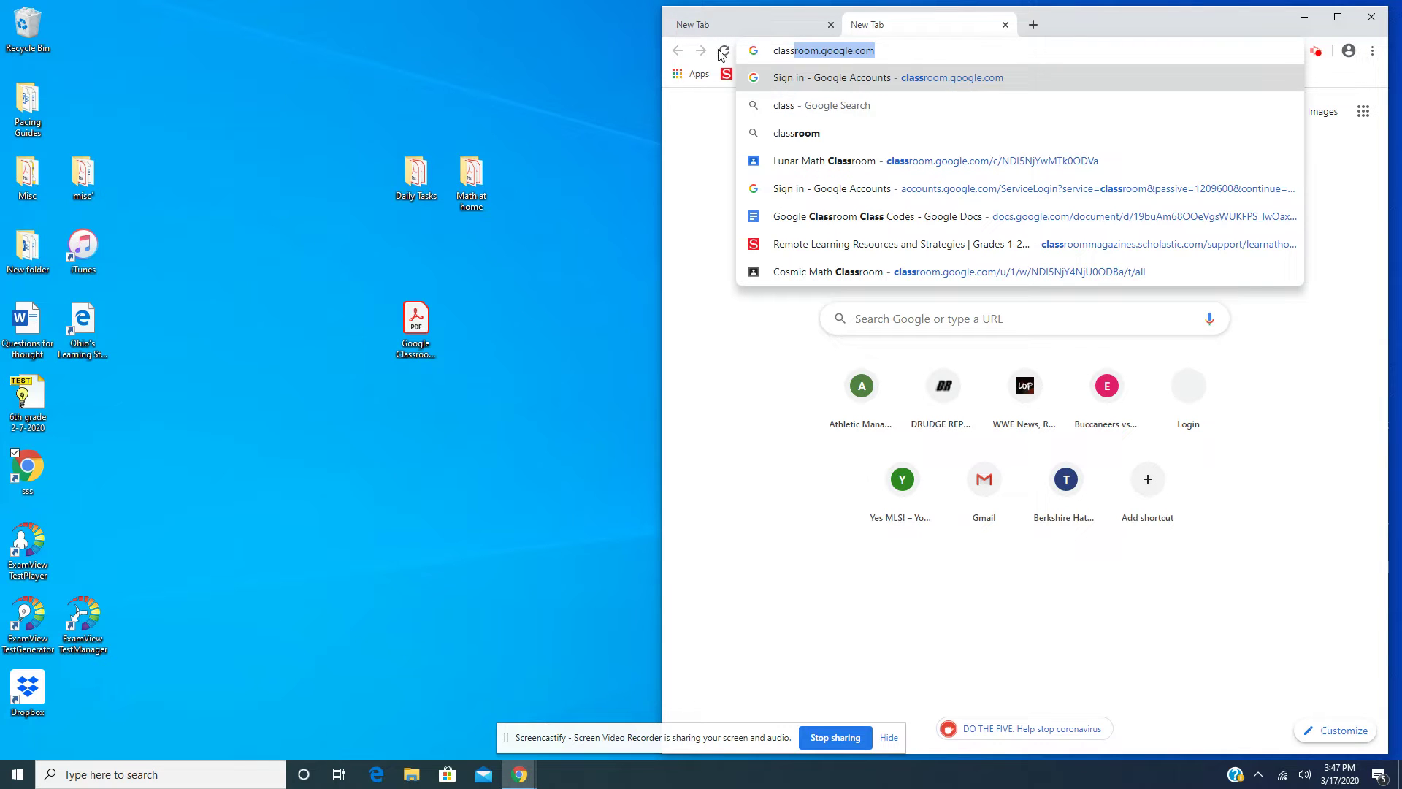
{"action": "key", "text": "Return"}
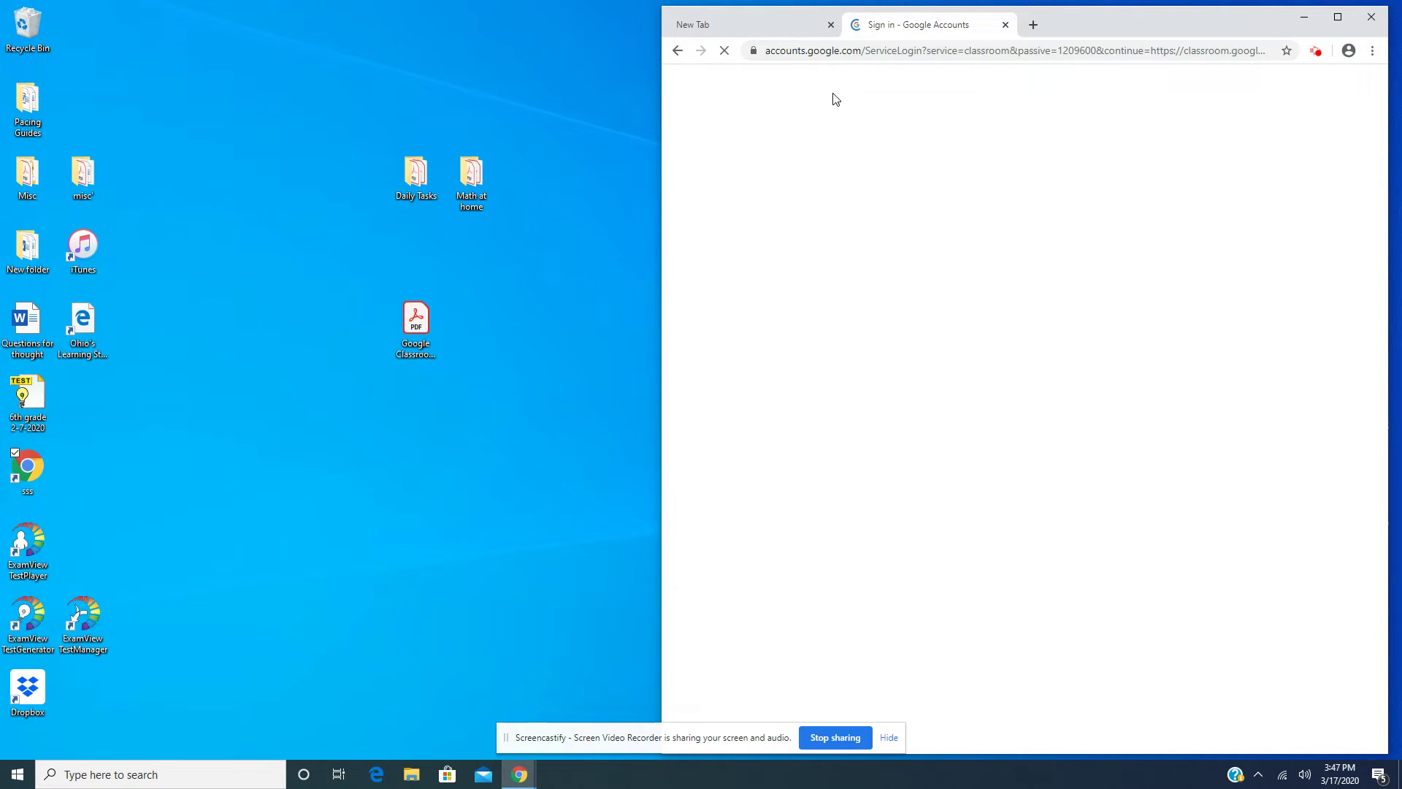
{"action": "left_click", "coordinate": [990, 406]}
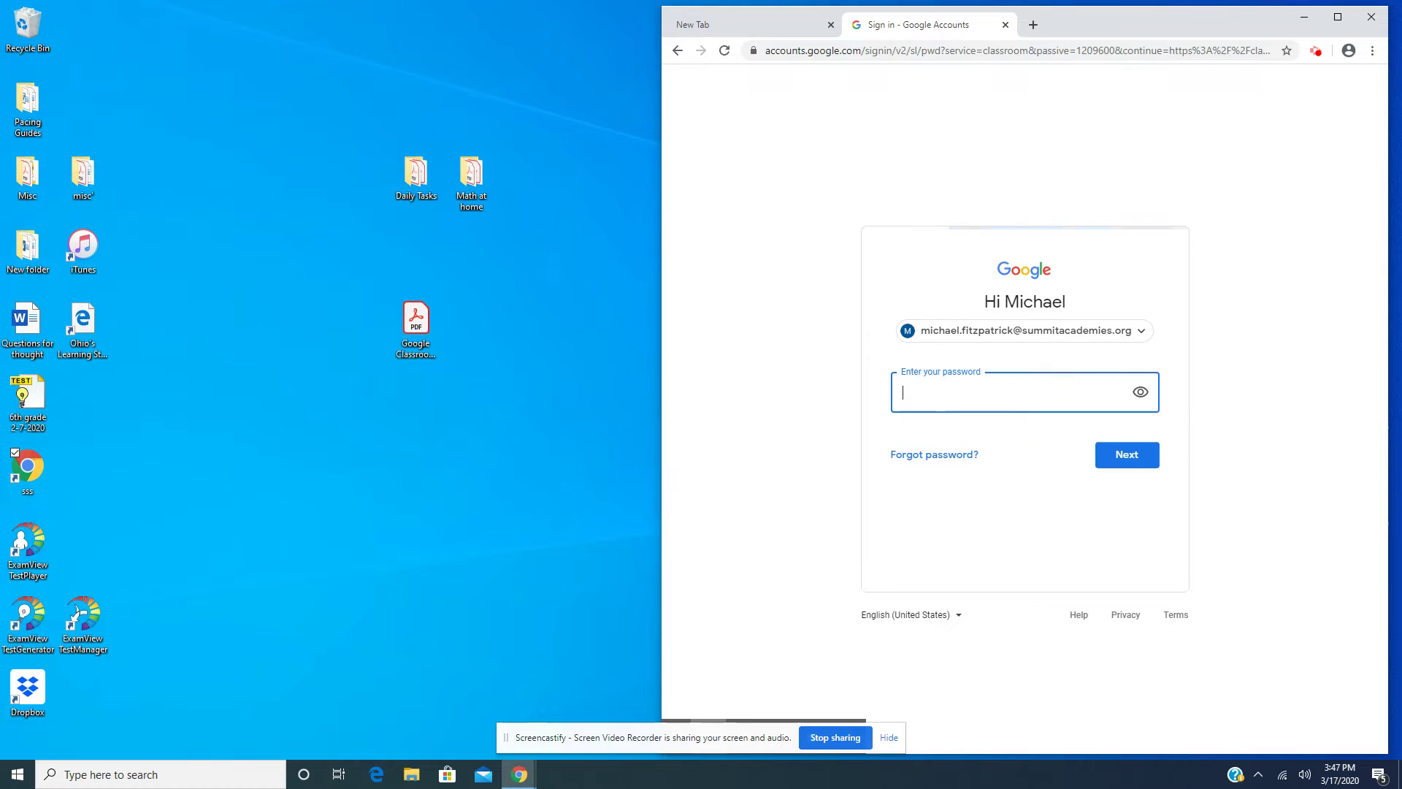
{"action": "type", "text": "•••"}
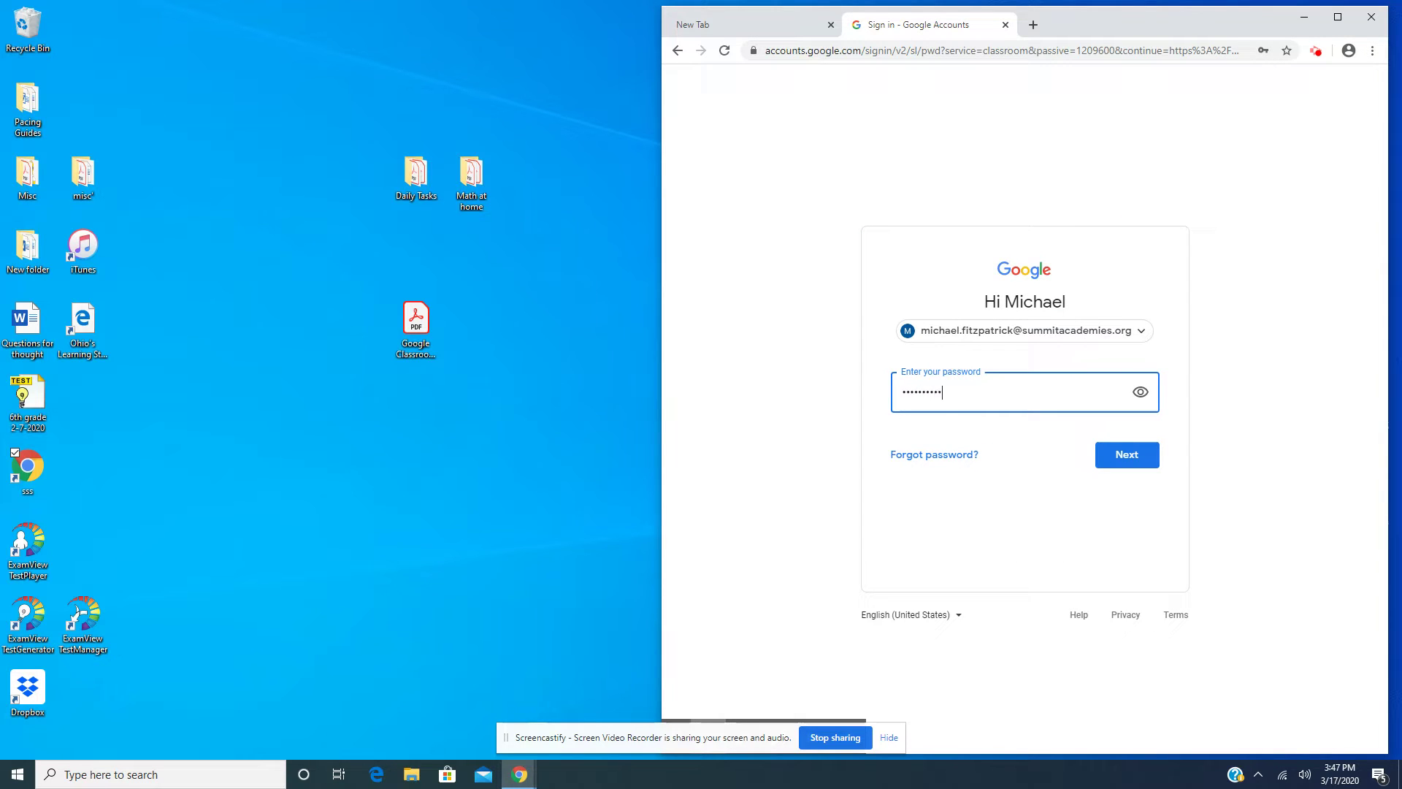
{"action": "key", "text": "Return"}
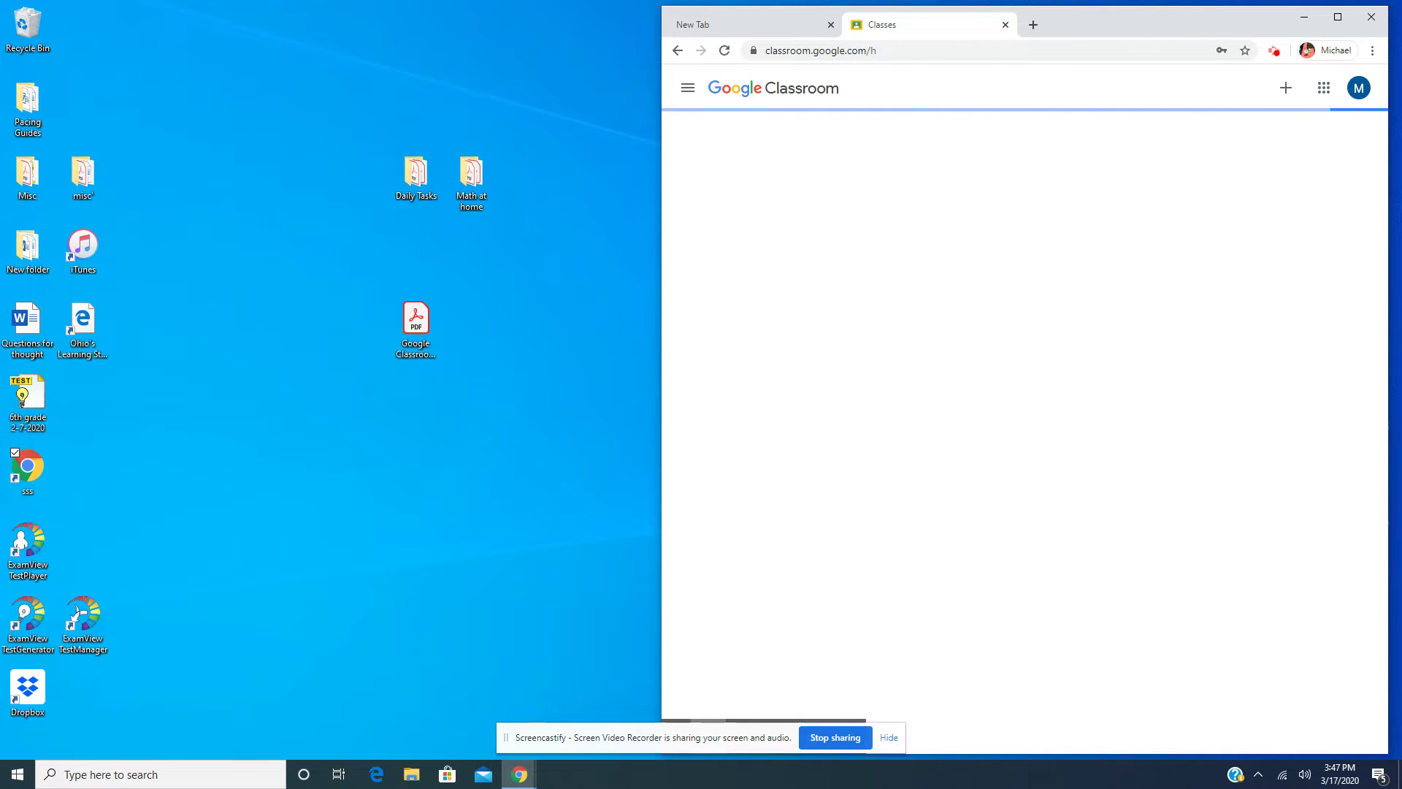
{"action": "scroll", "coordinate": [962, 405], "scroll_direction": "down", "scroll_amount": 3}
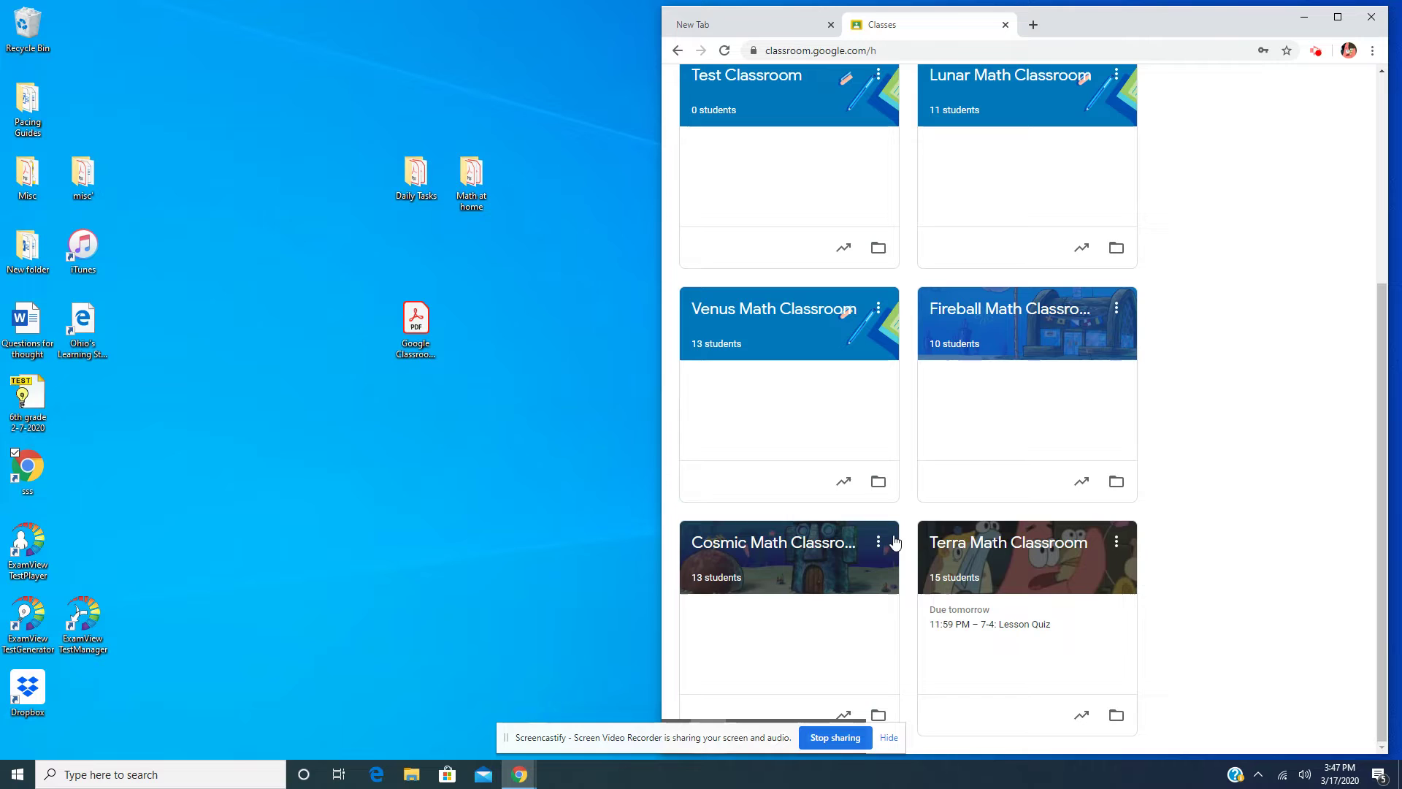
{"action": "scroll", "coordinate": [902, 406], "scroll_direction": "up", "scroll_amount": 3}
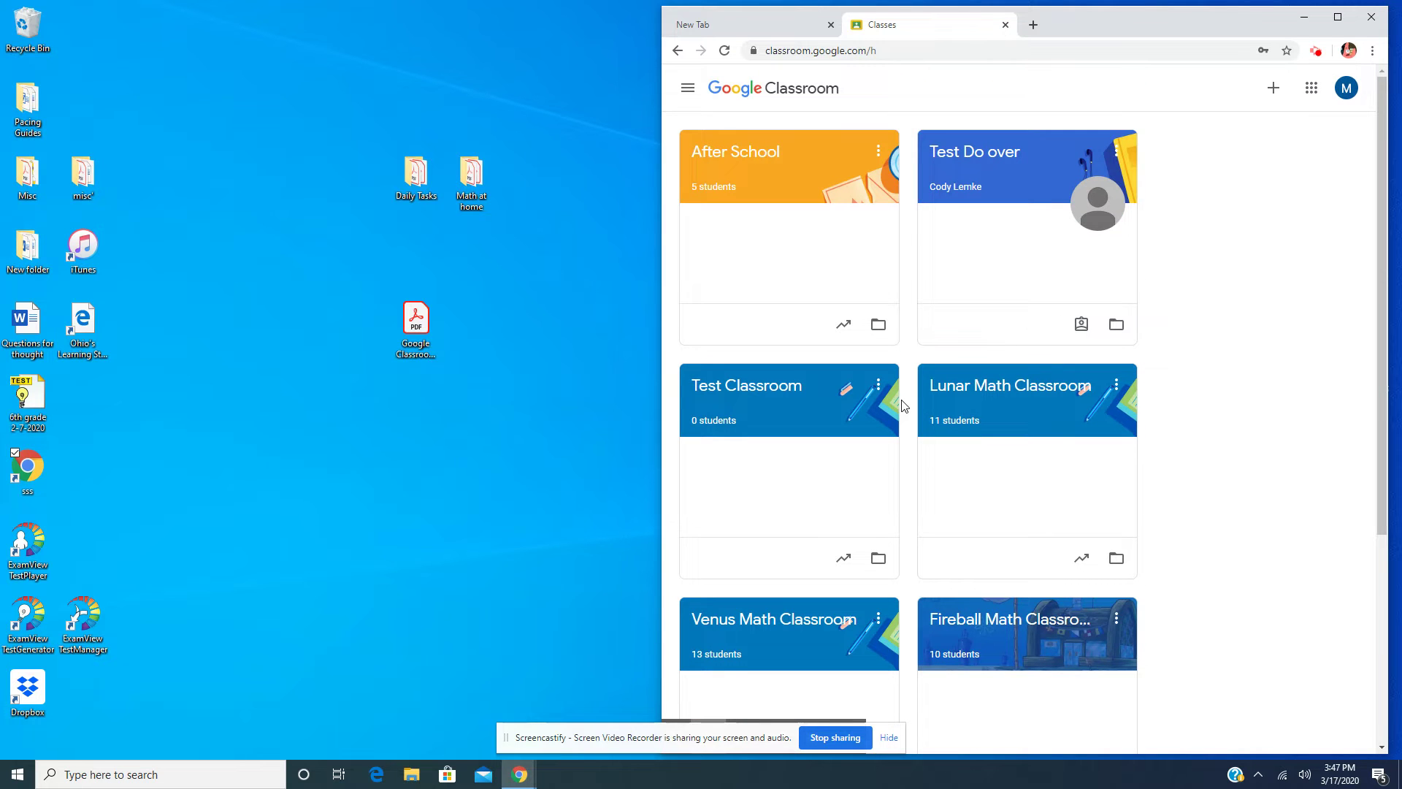
Open the Lunar Math Classroom class from its class card
{"action": "left_click", "coordinate": [980, 396]}
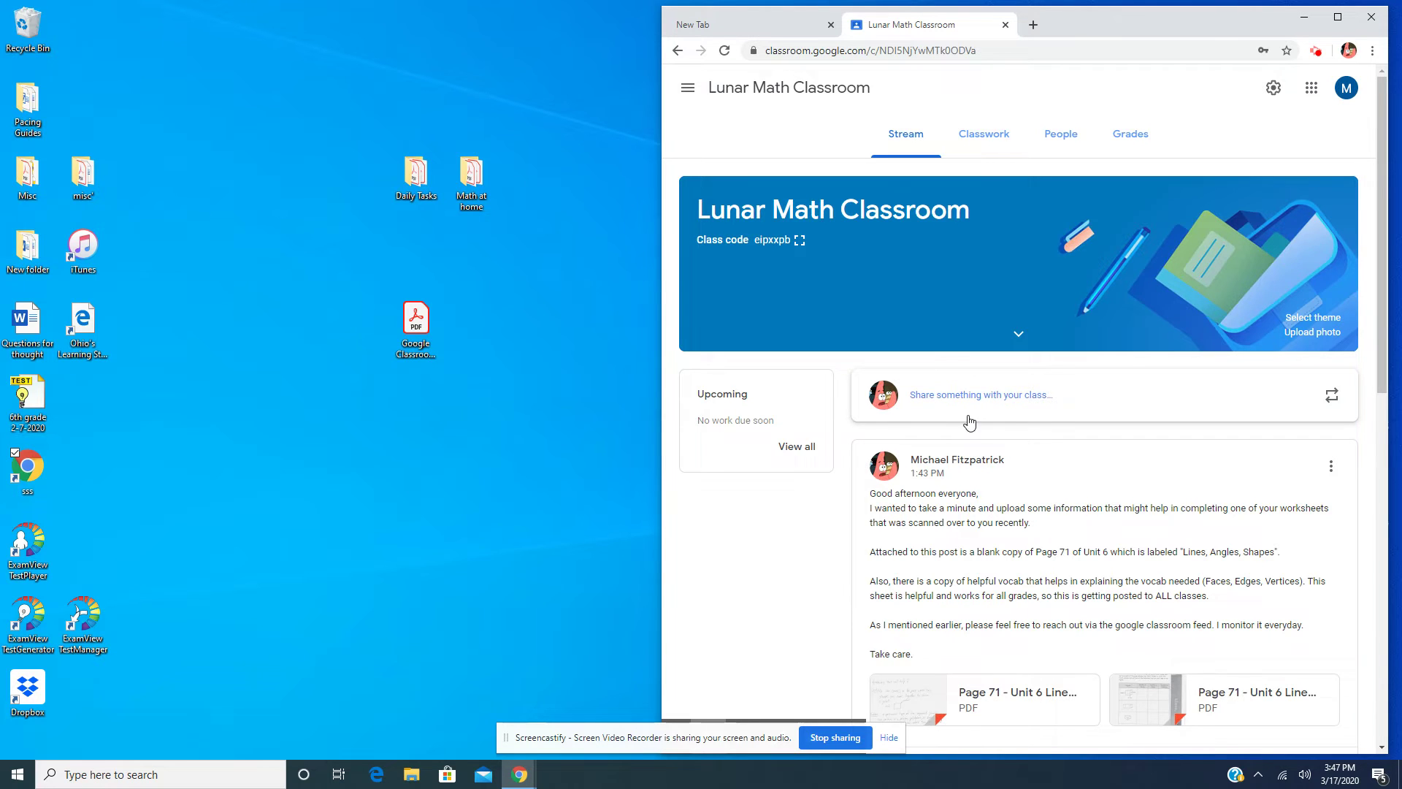
{"action": "scroll", "coordinate": [970, 422], "scroll_direction": "down", "scroll_amount": 3}
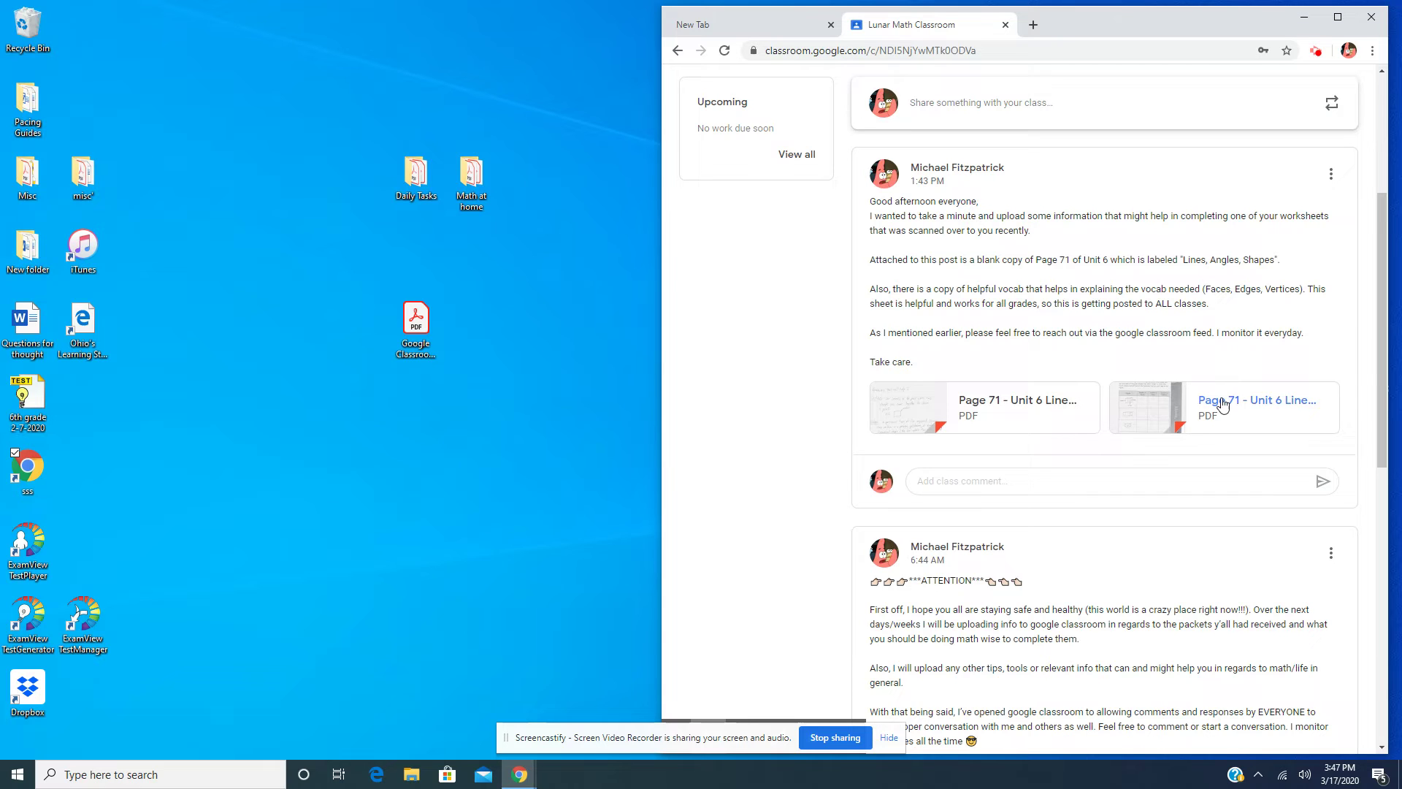
{"action": "left_click", "coordinate": [1257, 400]}
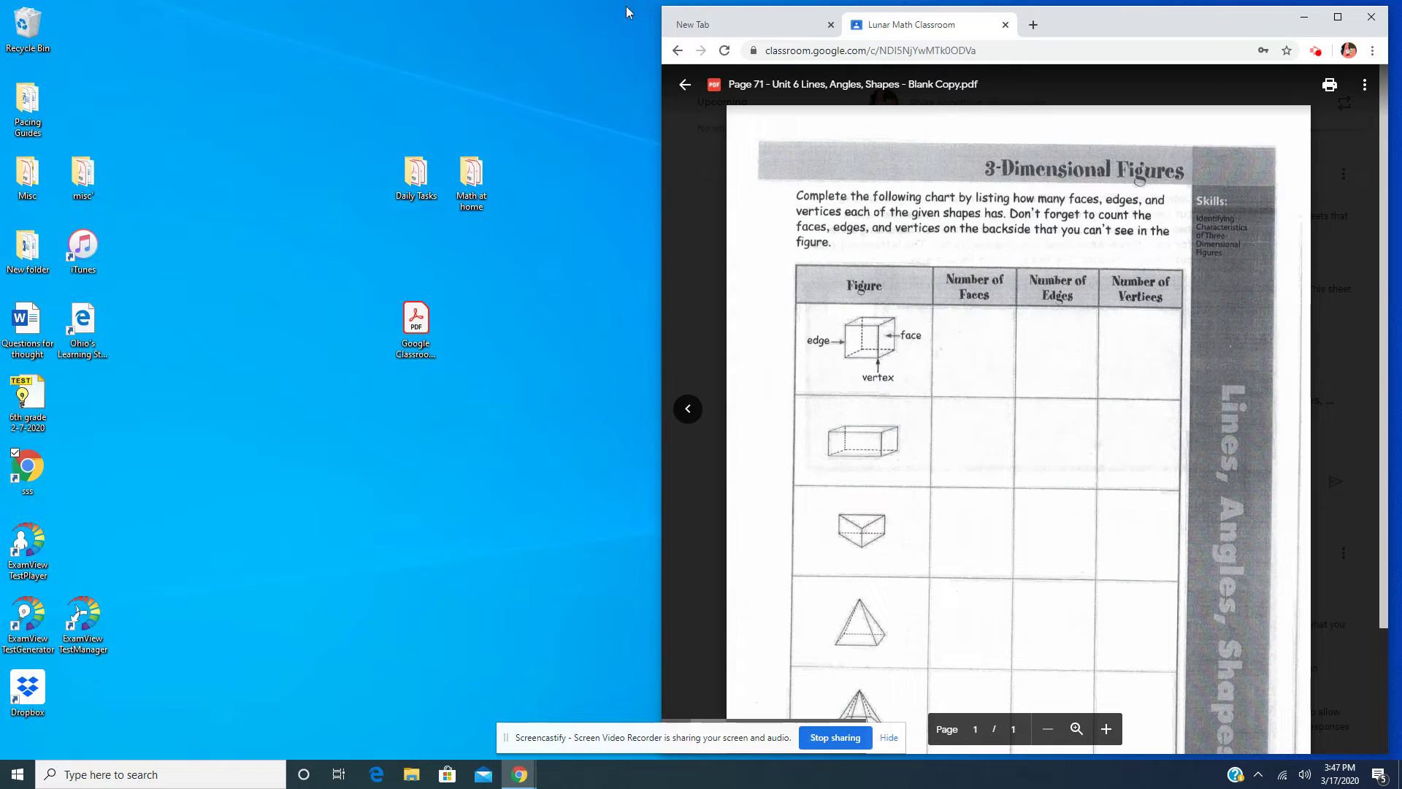
{"action": "left_click", "coordinate": [681, 85]}
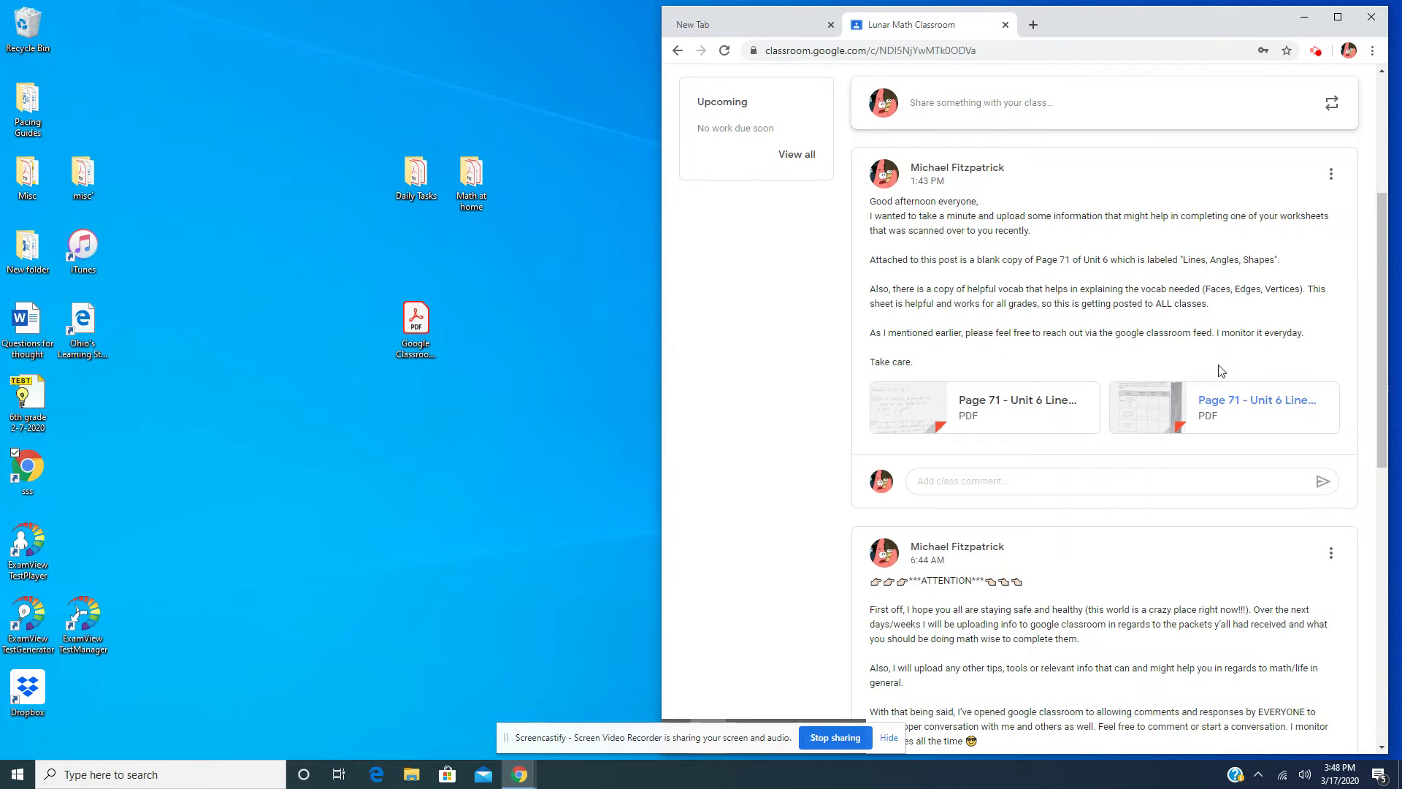
{"action": "left_click", "coordinate": [1002, 401]}
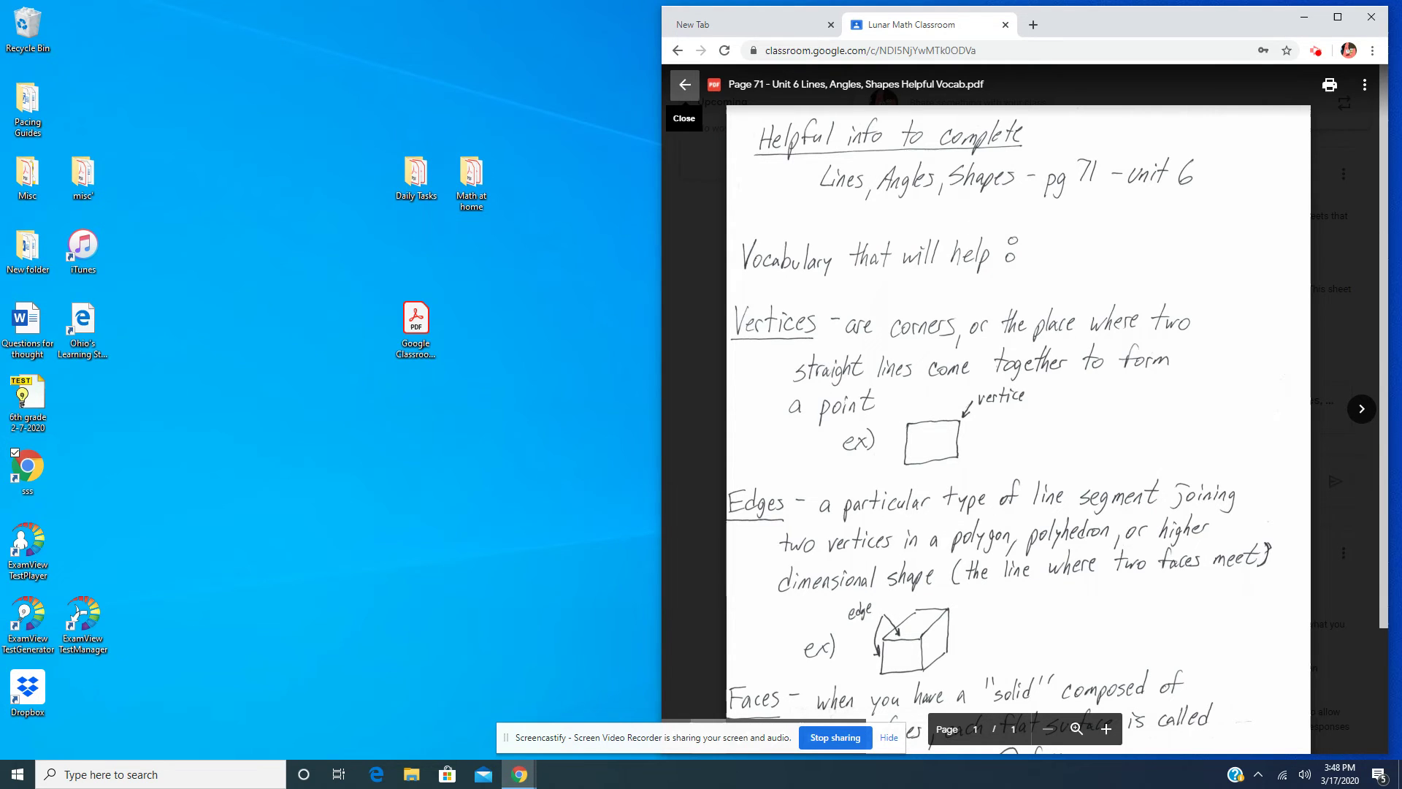
{"action": "left_click", "coordinate": [687, 88]}
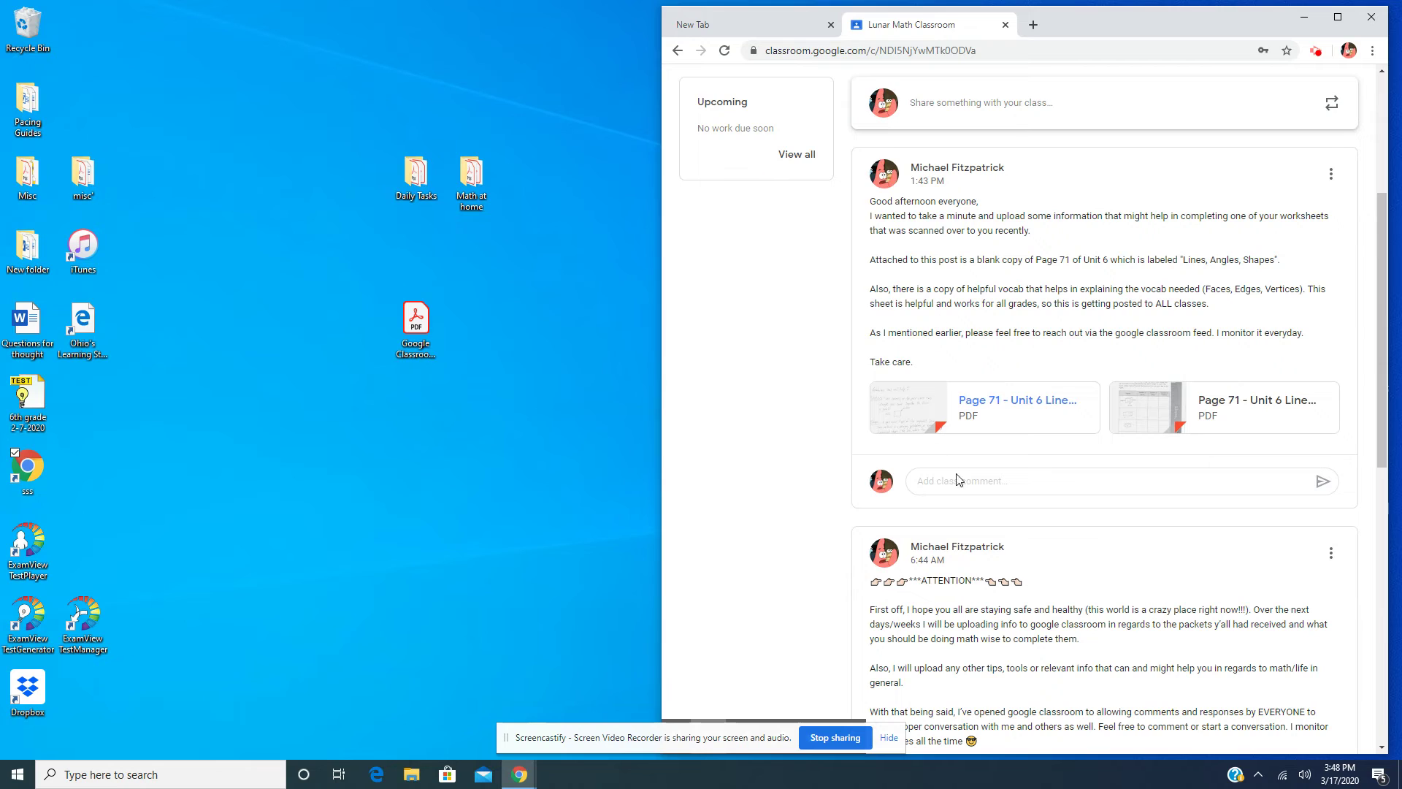
{"action": "left_click", "coordinate": [990, 479]}
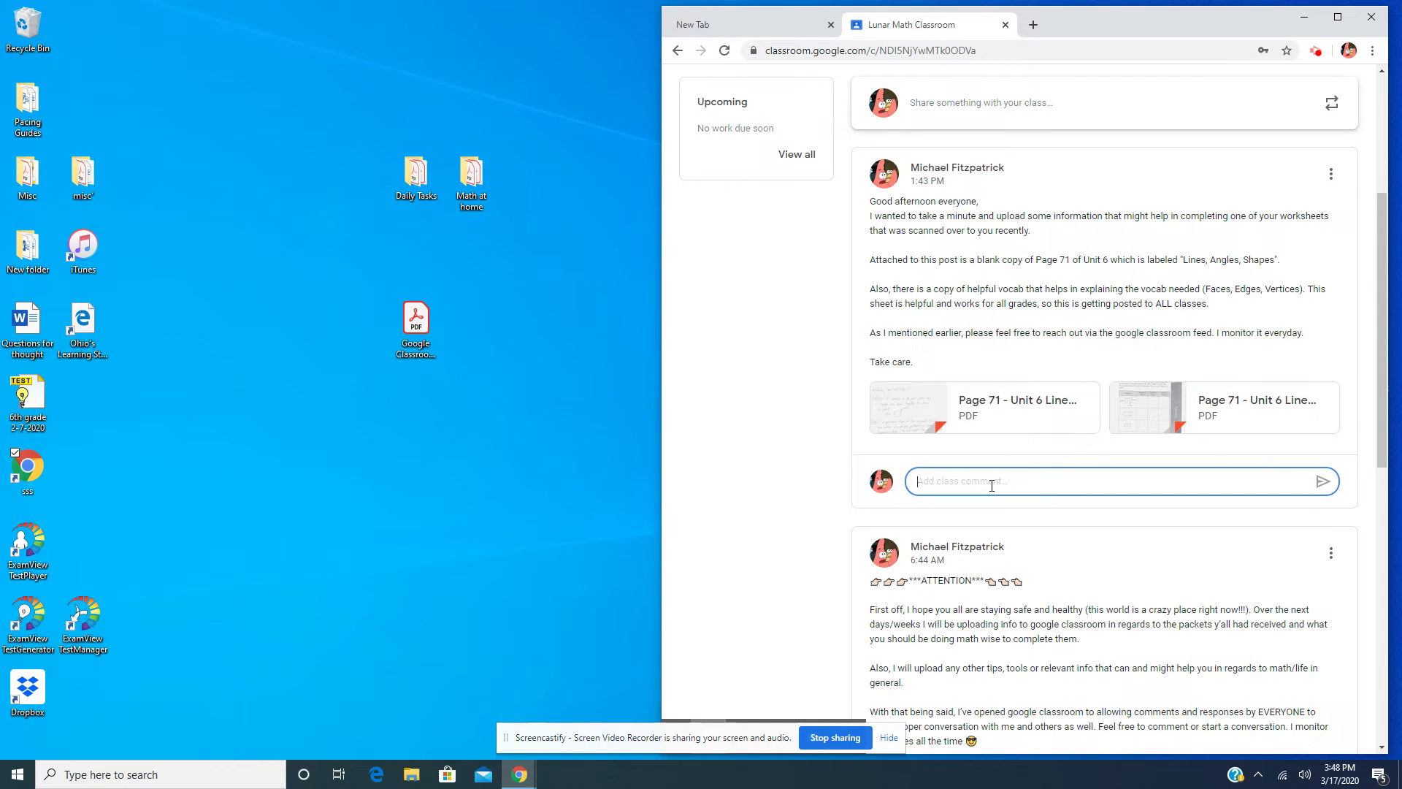
{"action": "scroll", "coordinate": [1047, 365], "scroll_direction": "down", "scroll_amount": 2}
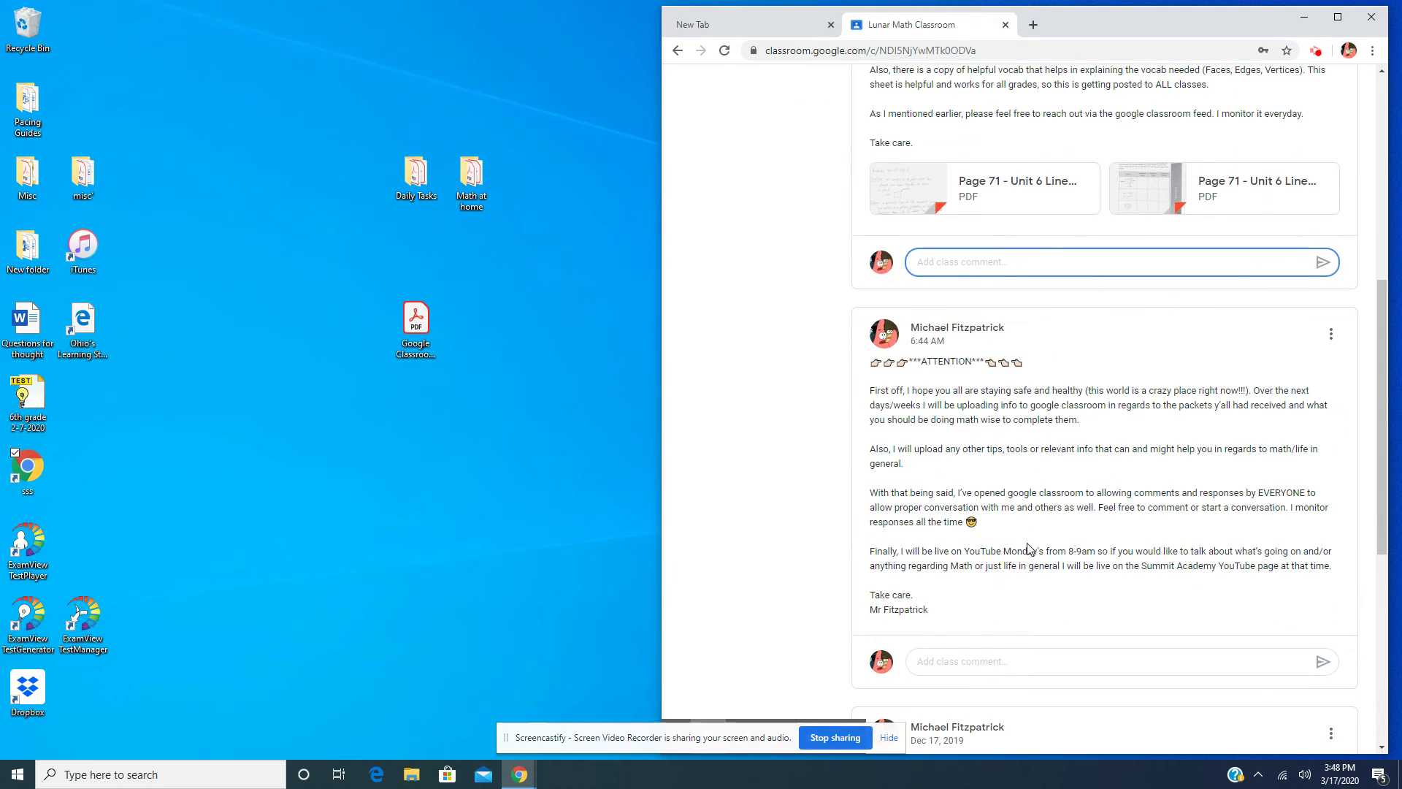
{"action": "scroll", "coordinate": [1027, 548], "scroll_direction": "up", "scroll_amount": 3}
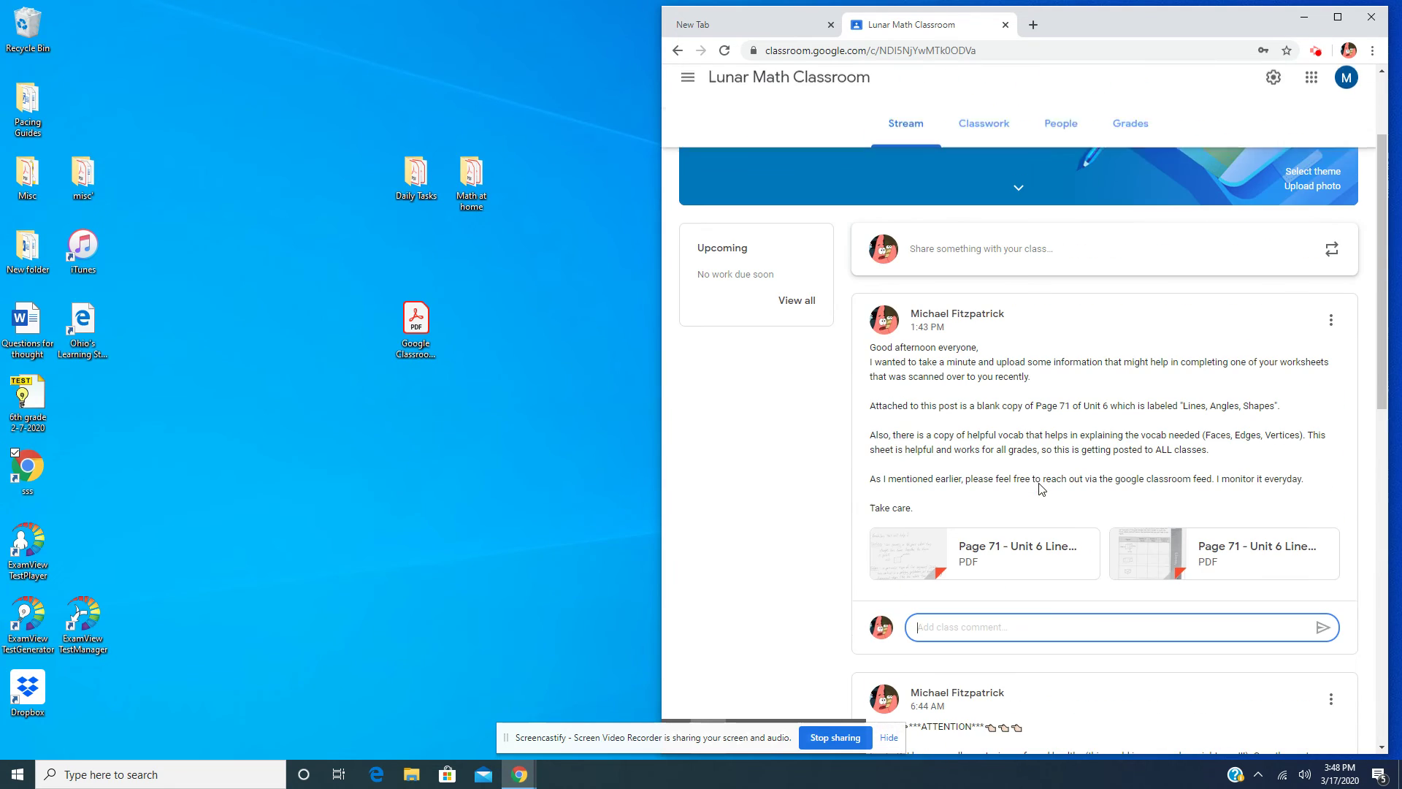
Expand the 'Share something with your class' box on the Lunar Math stream
{"action": "left_click", "coordinate": [1001, 264]}
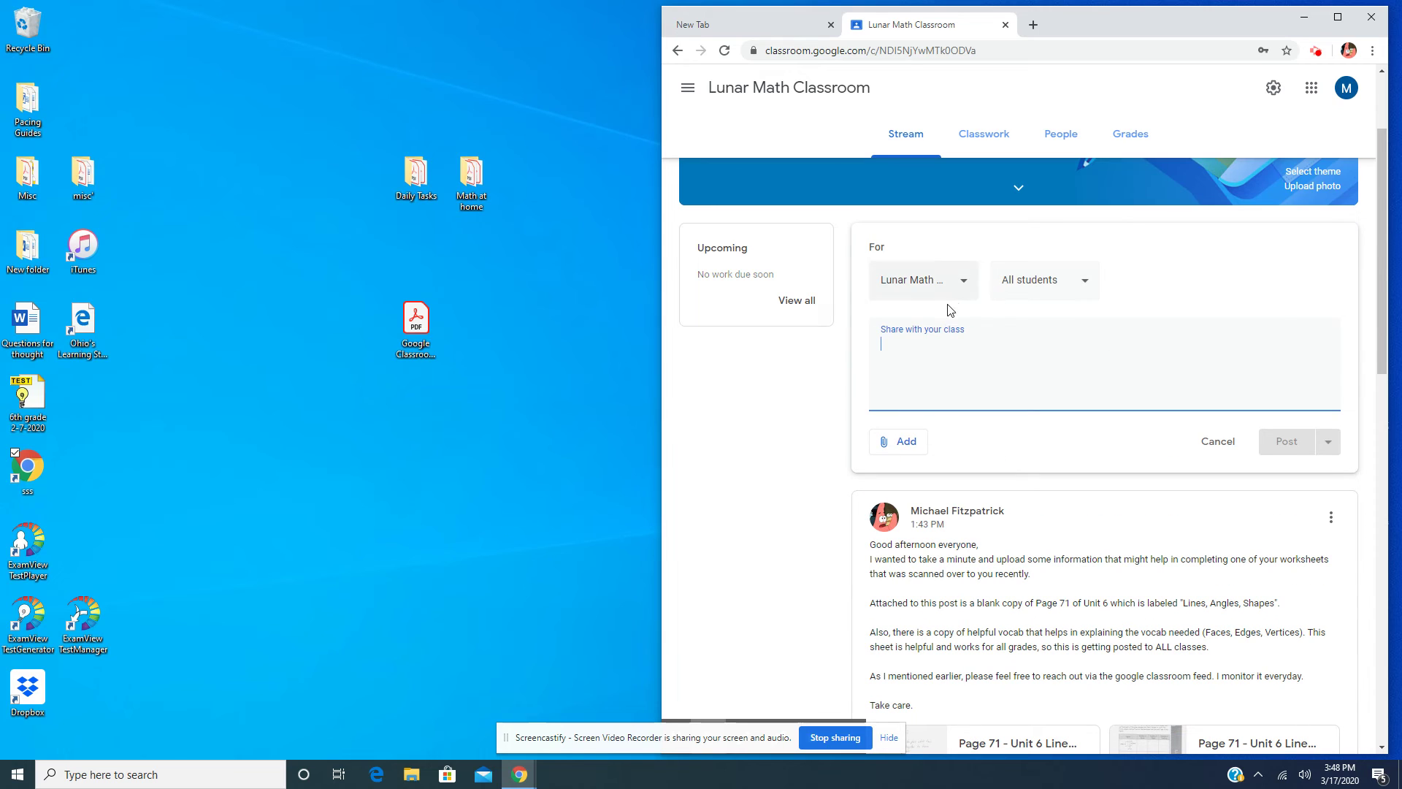